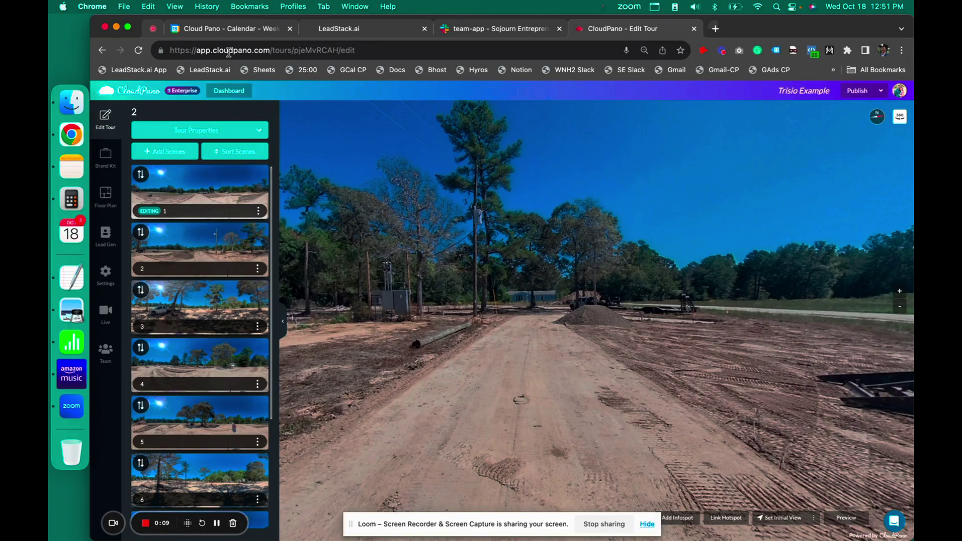
Copy the cloudpano.com domain and load it in a new browser tab.
left_click_drag(214, 50, 269, 51)
right_click(268, 51)
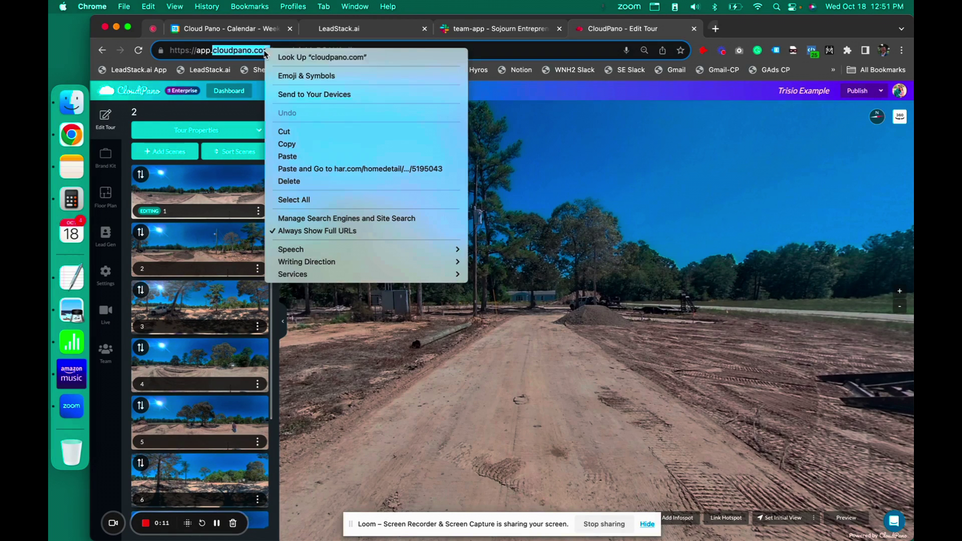
left_click(293, 145)
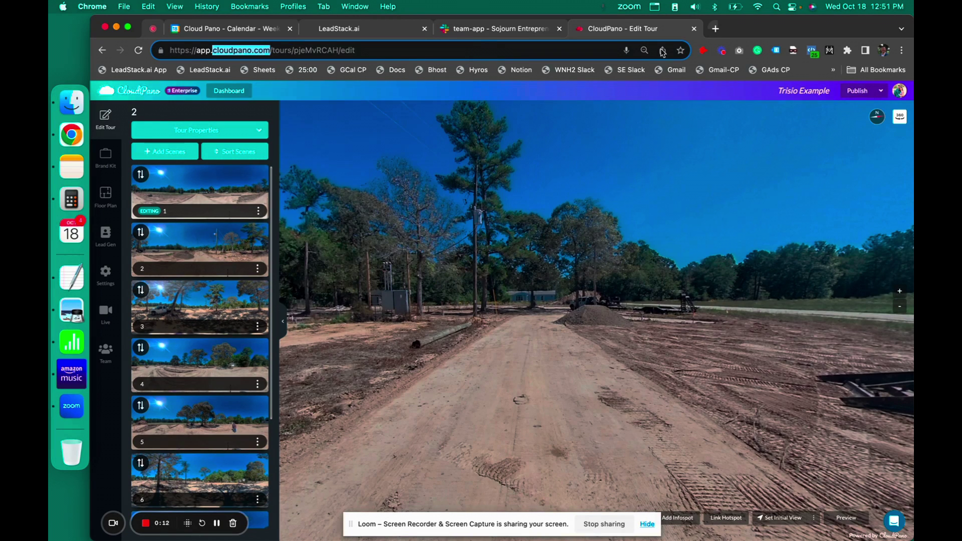
left_click(715, 28)
key("super+v")
key("Return")
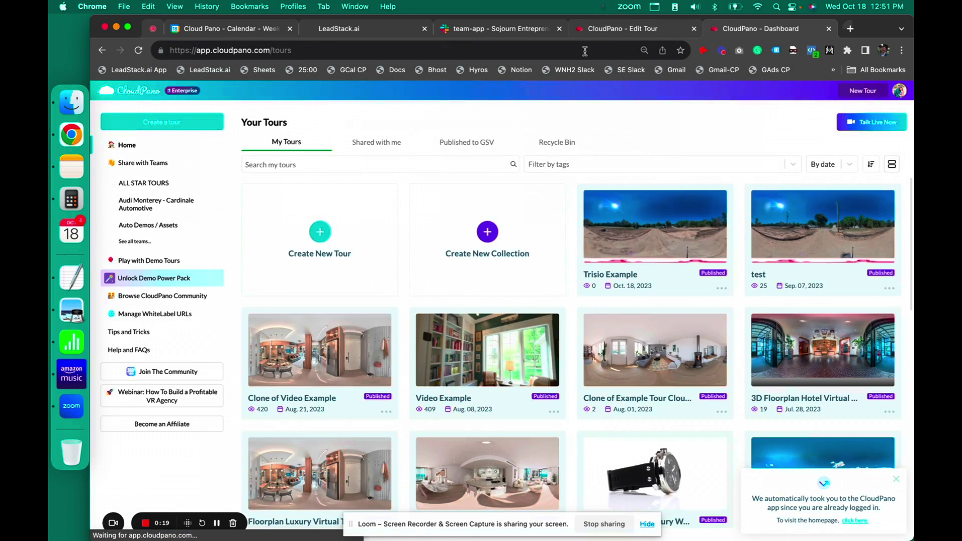
Browse the Create a tour templates, then close the templates dialog.
left_click(189, 123)
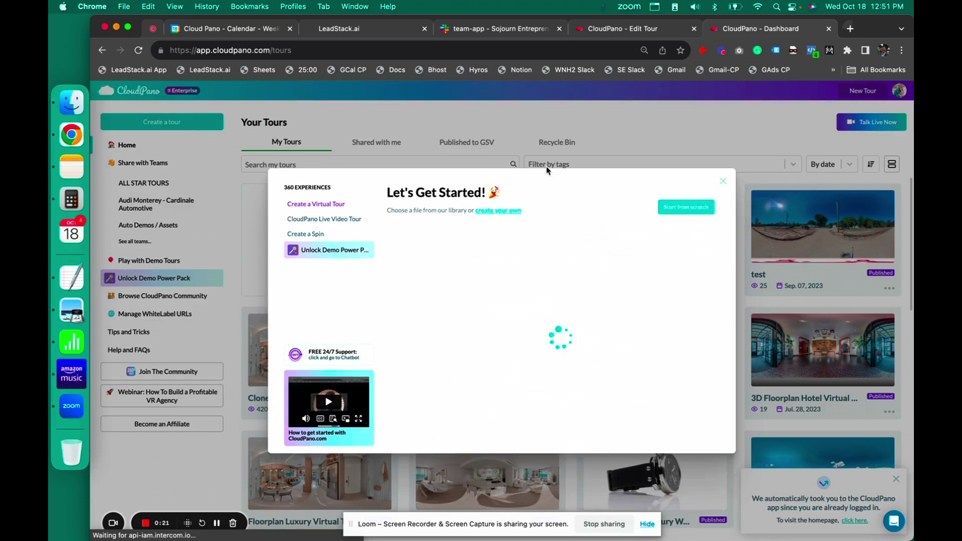
scroll(651, 313, "down", 3)
scroll(651, 313, "down", 3)
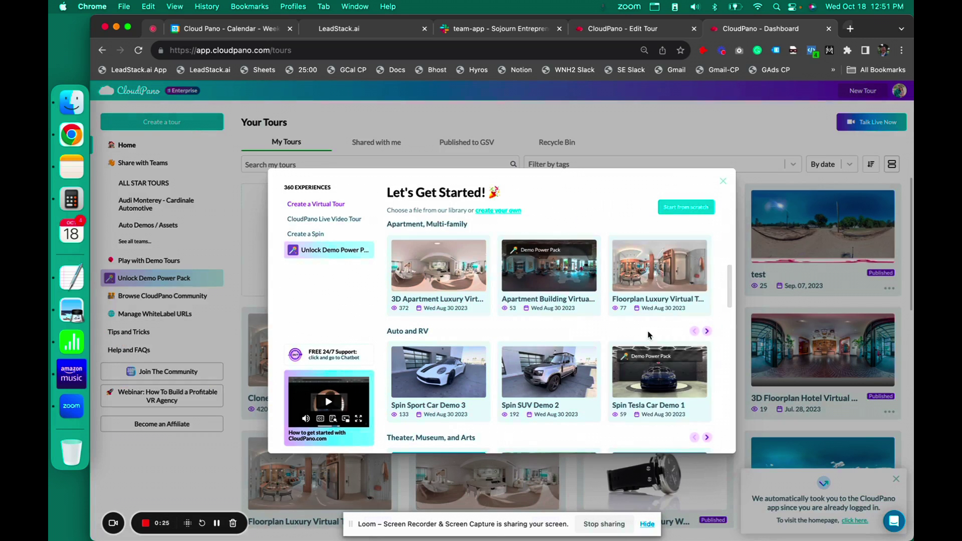
scroll(636, 327, "down", 7)
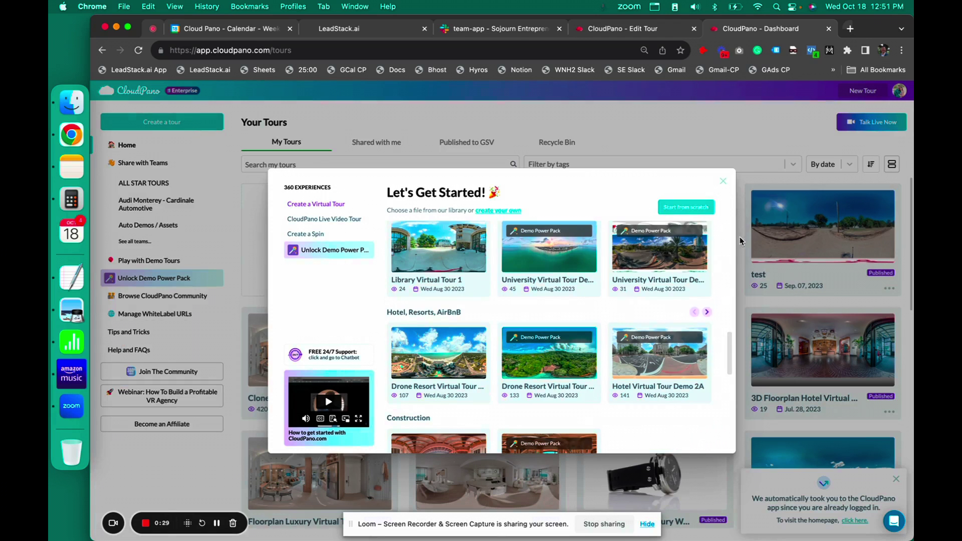
left_click(722, 181)
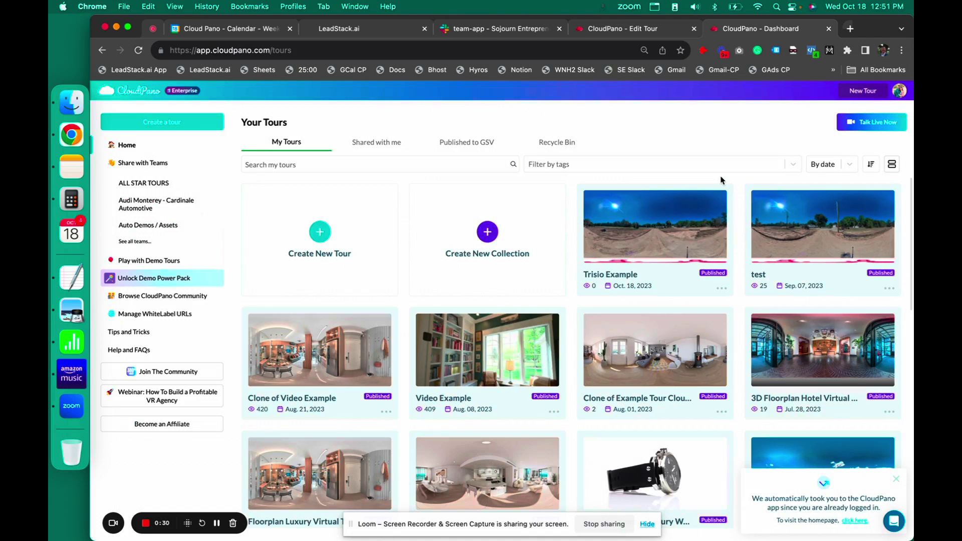
Return to the Trisio Example editor tab and open Add Scenes, cancelling without uploading a 360 image.
left_click(651, 31)
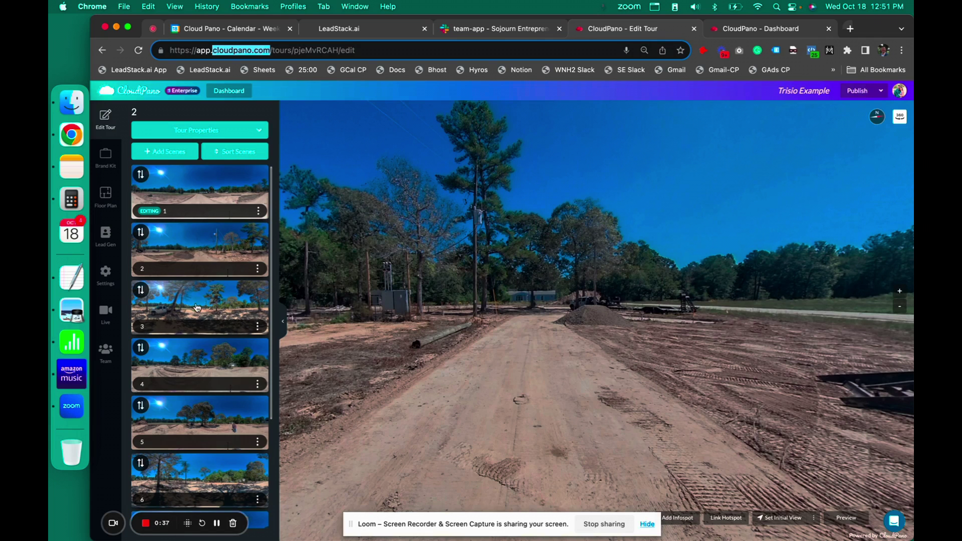
left_click(168, 152)
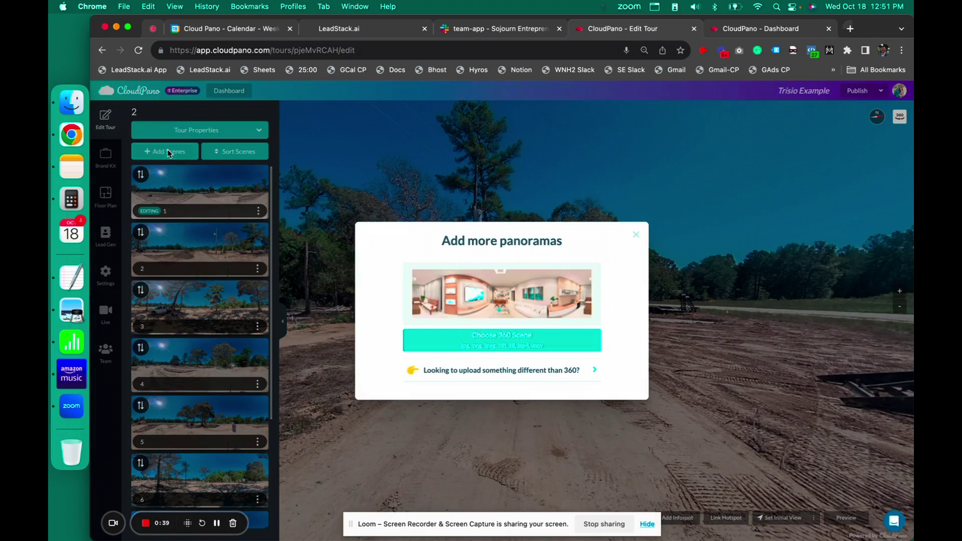
left_click(516, 344)
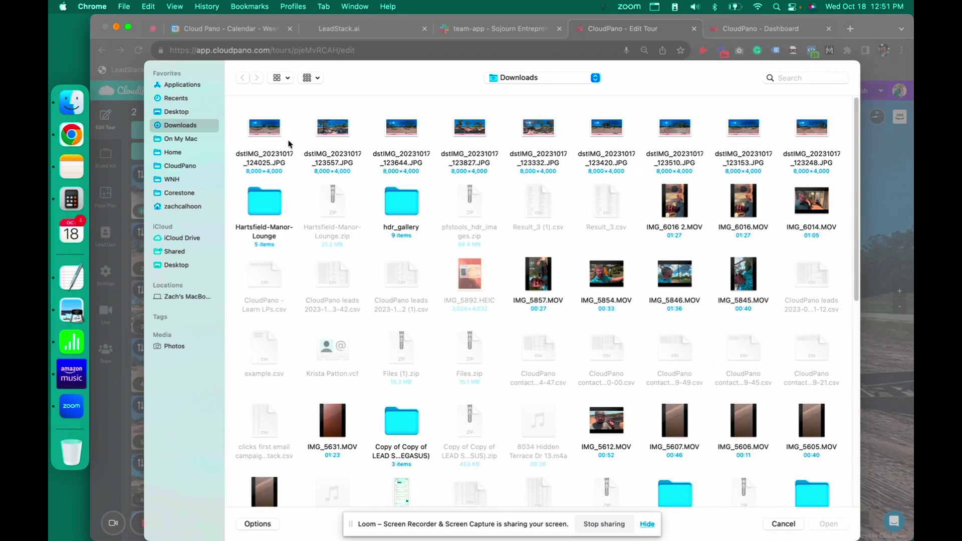
left_click(784, 524)
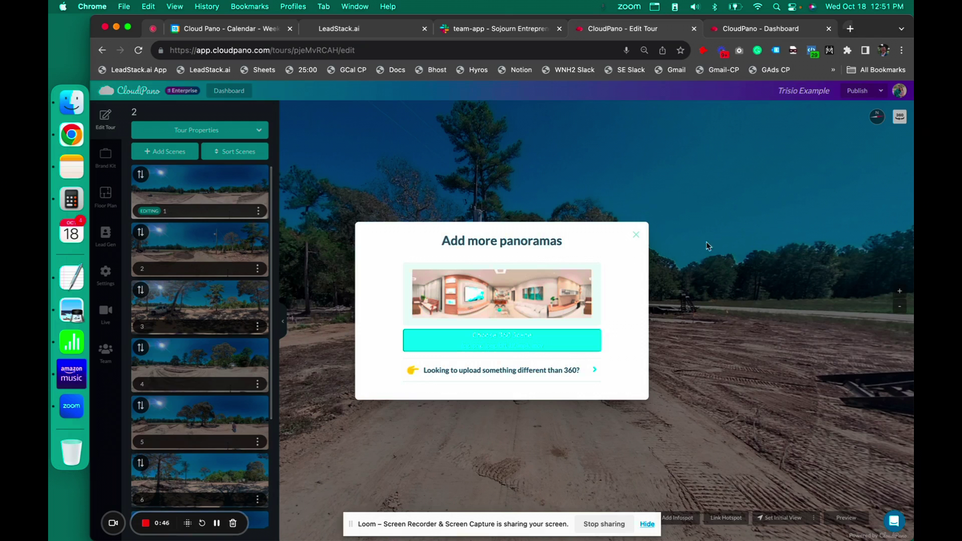
left_click(636, 235)
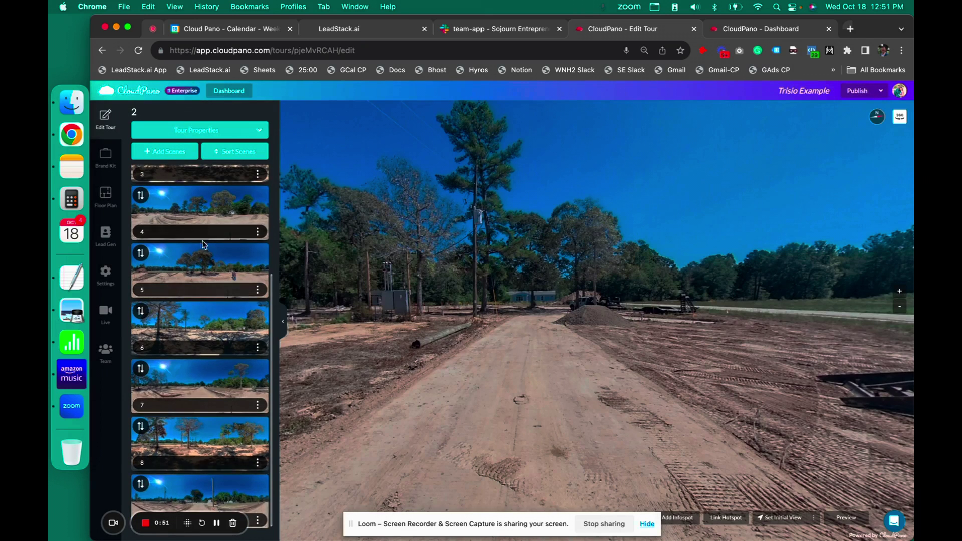
left_click(238, 152)
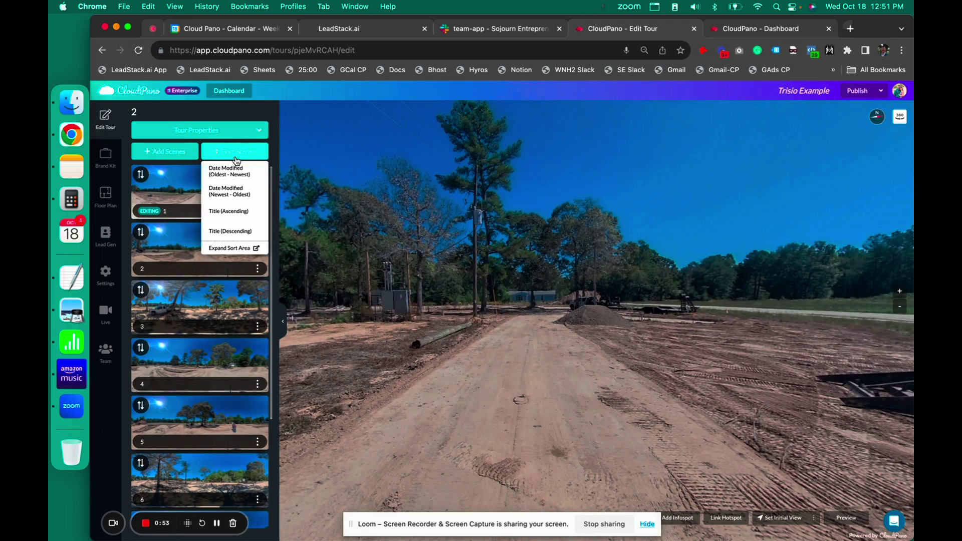
left_click(244, 248)
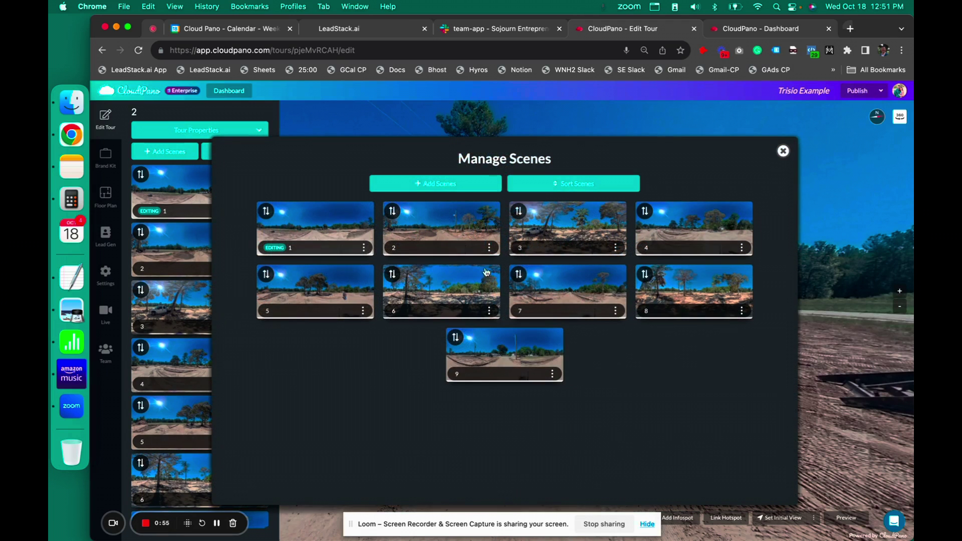
left_click(784, 151)
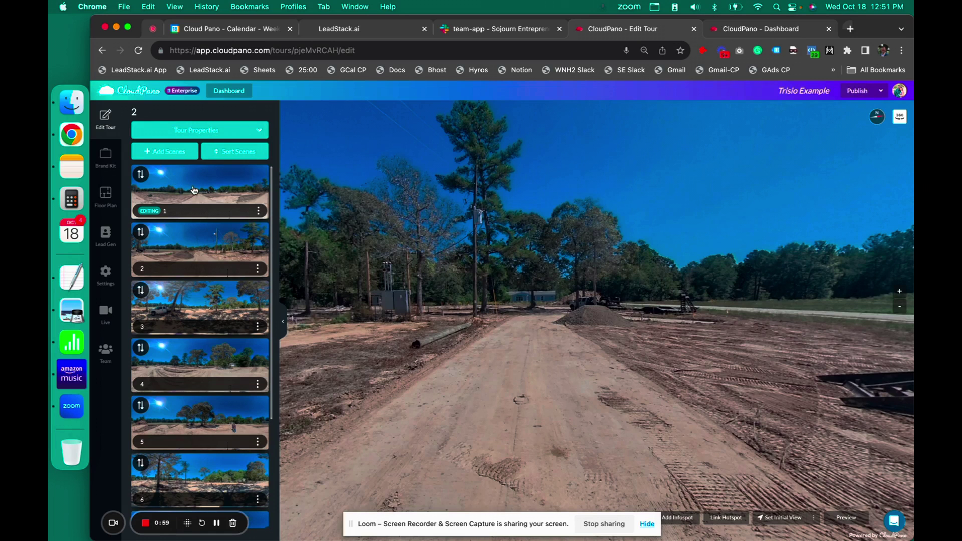
left_click(221, 151)
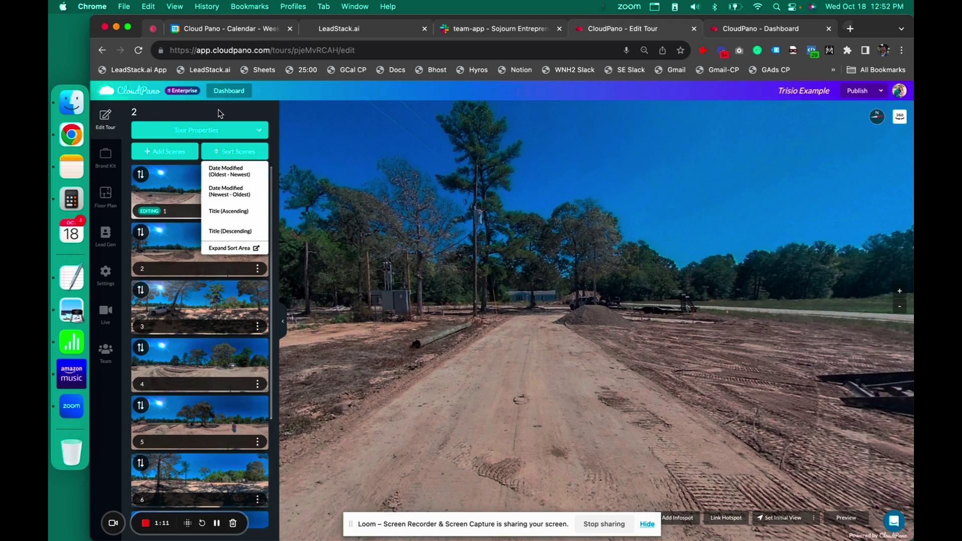
left_click_drag(477, 245, 608, 365)
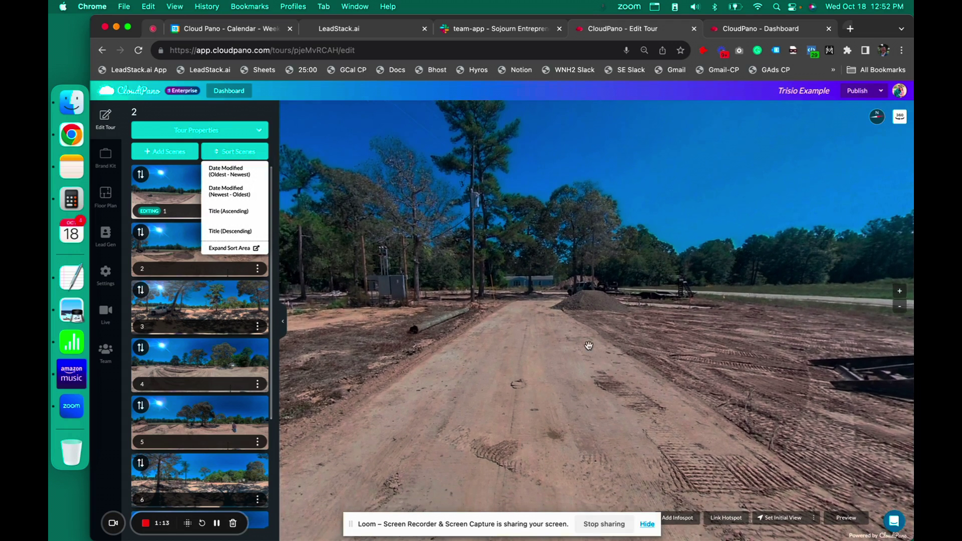
left_click(265, 173)
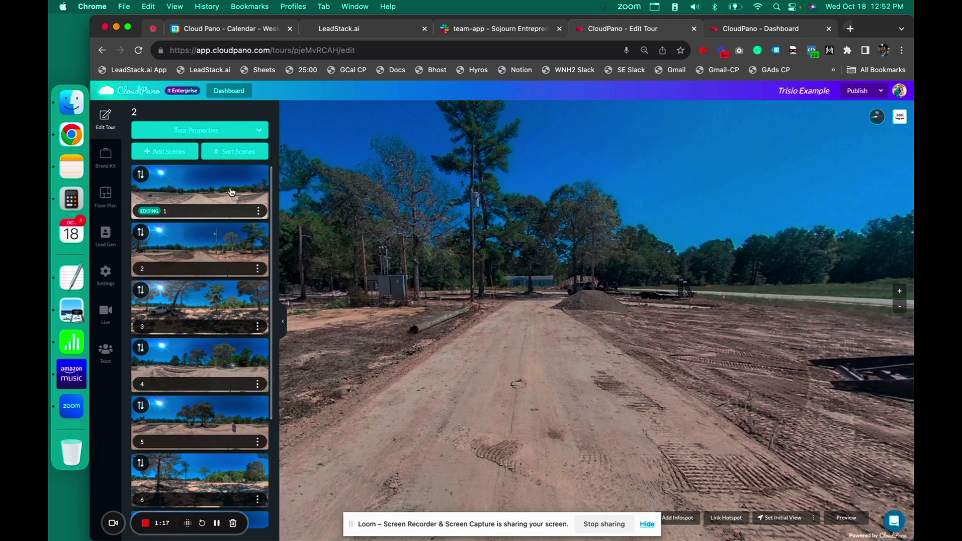
Save a road hotspot linking to scene 2 with scale 1.6, opacity 0.9 and rotation 180.
left_click(726, 517)
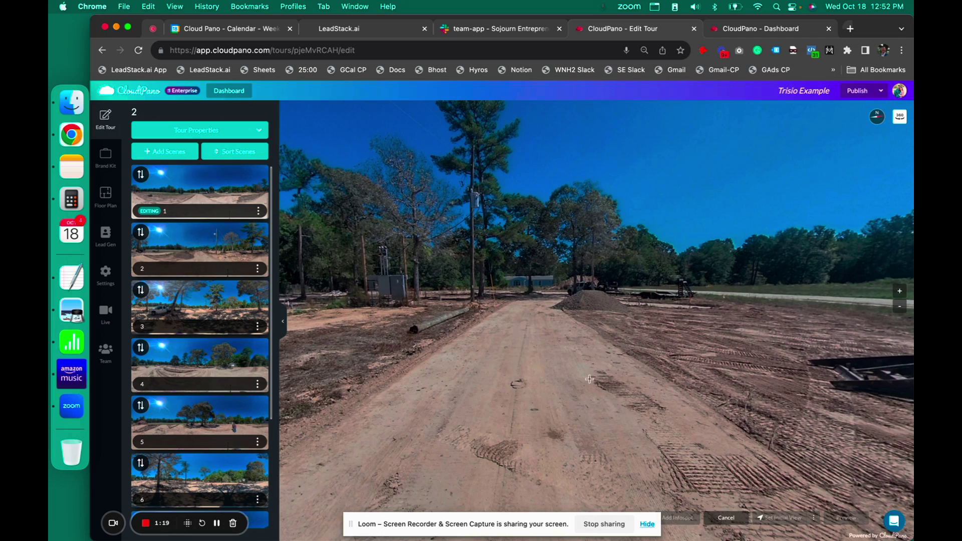
left_click(531, 301)
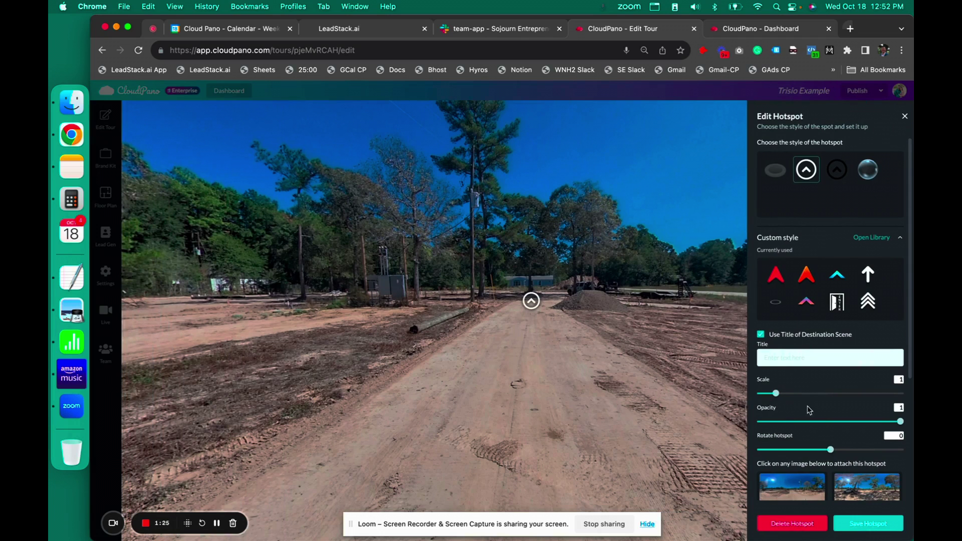
left_click_drag(779, 397, 797, 399)
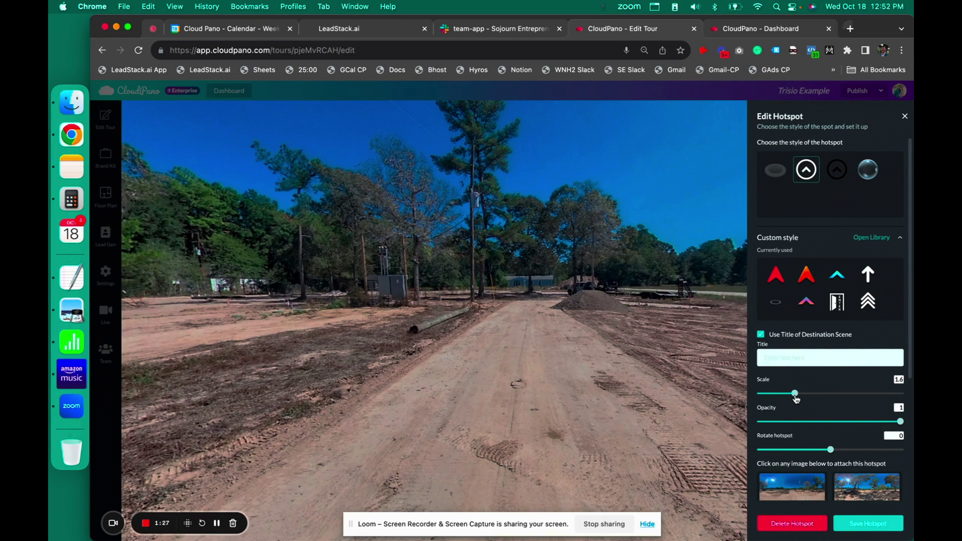
scroll(823, 431, "down", 2)
left_click(801, 467)
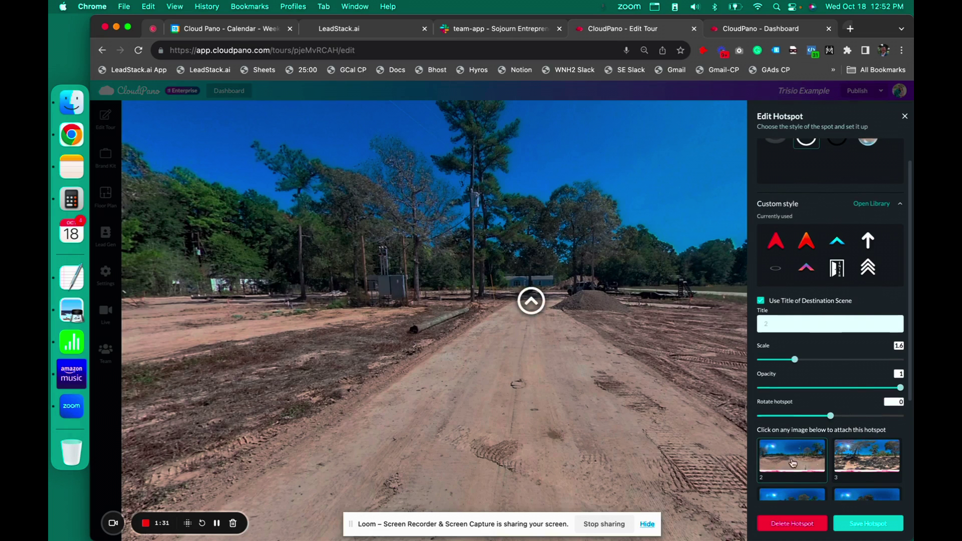
left_click_drag(901, 393, 886, 393)
left_click_drag(835, 421, 905, 420)
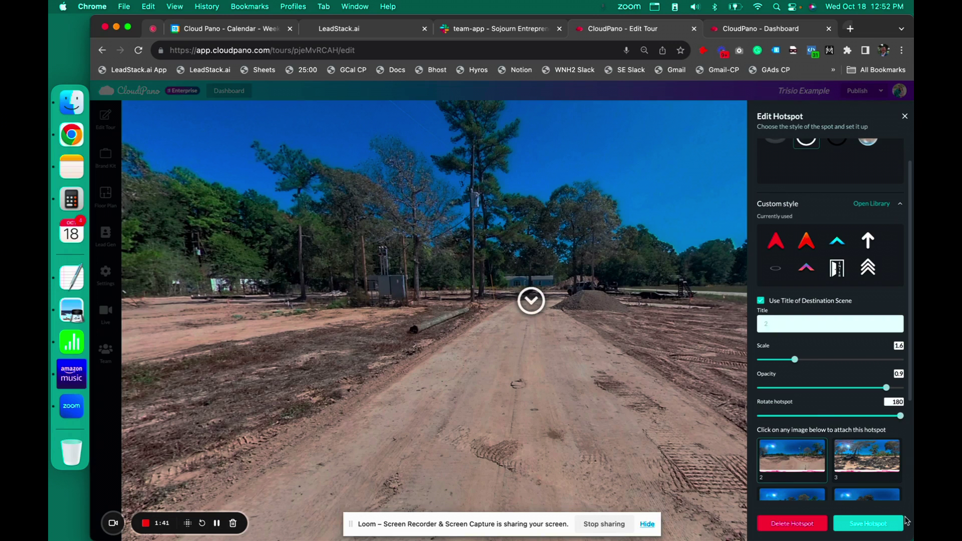
scroll(801, 243, "up", 1)
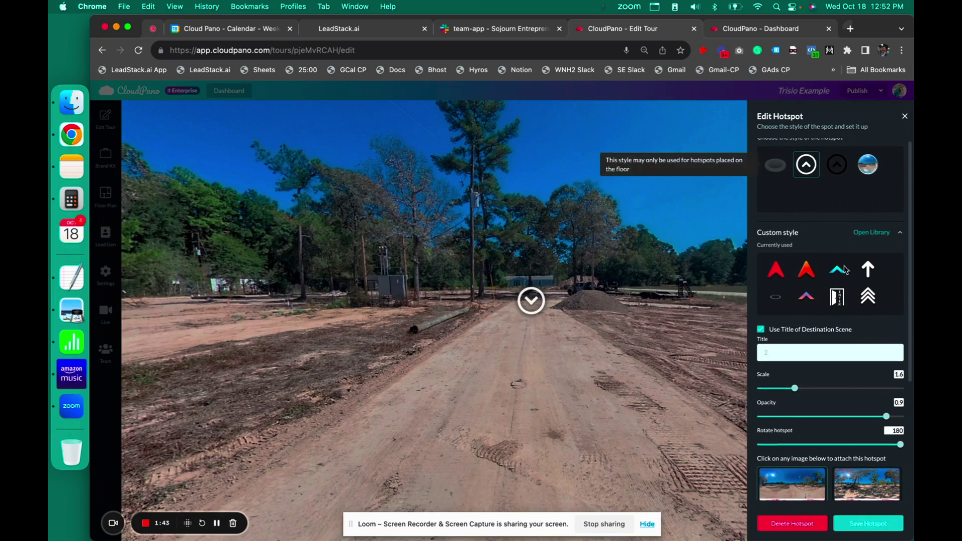
left_click(878, 524)
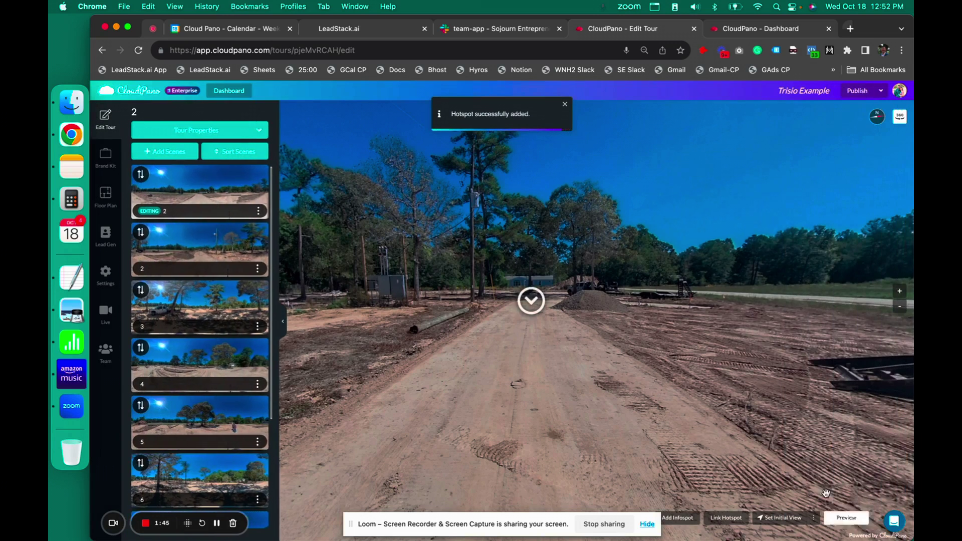
mouse_move(531, 331)
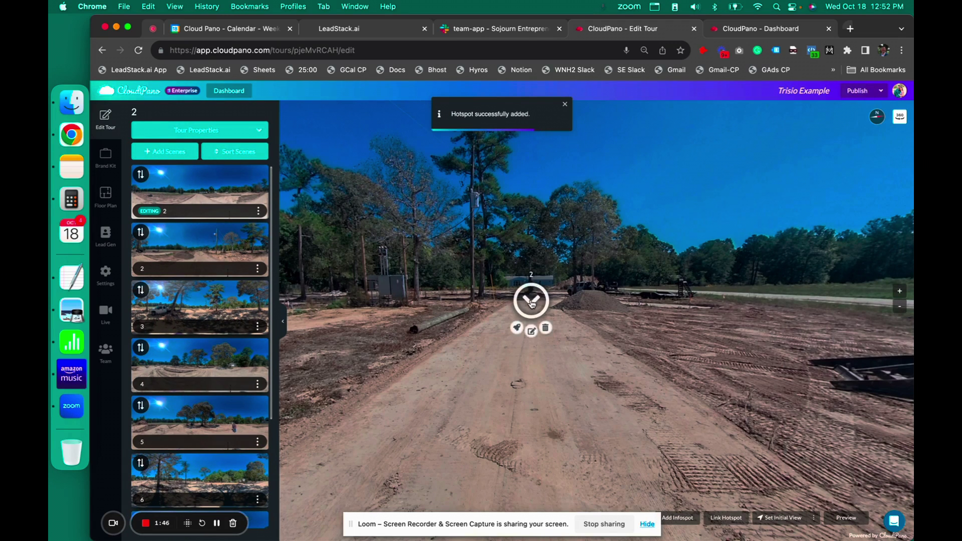
Jump to scene 2 and save a hotspot on its dirt road linking to scene 3.
left_click(517, 331)
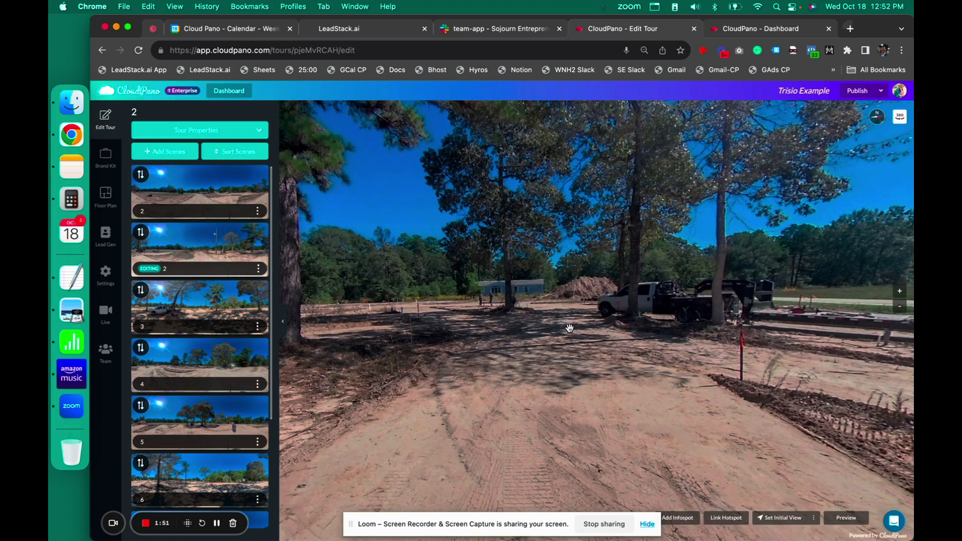
left_click(726, 520)
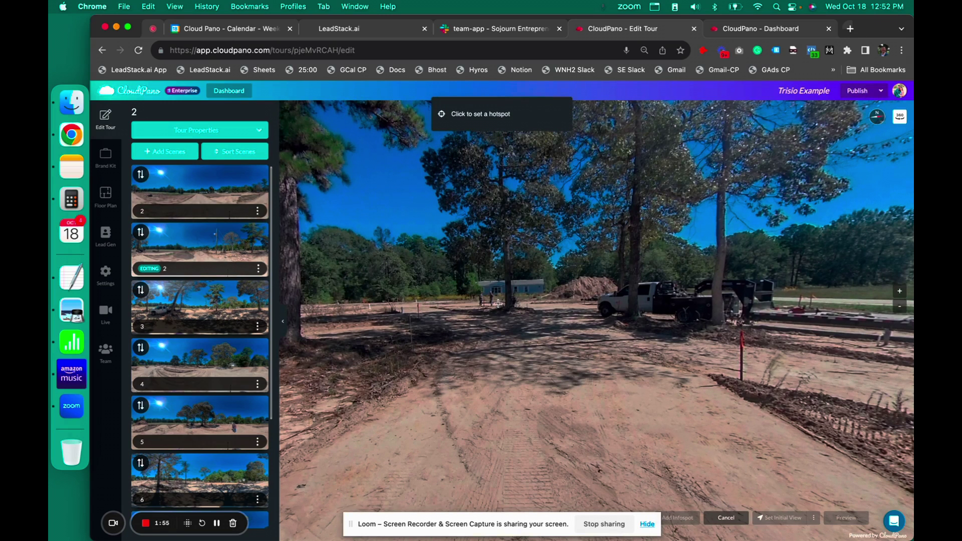
left_click(528, 322)
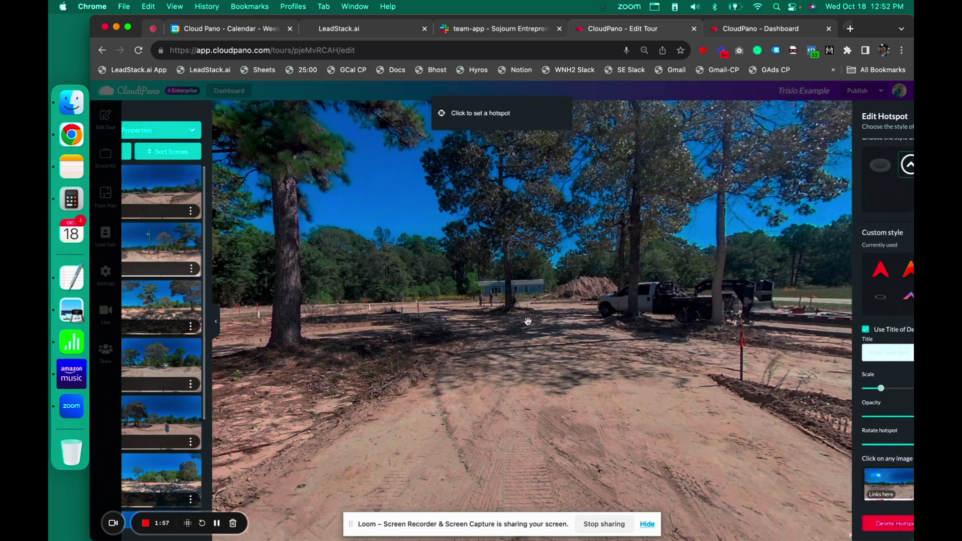
scroll(859, 442, "down", 2)
scroll(859, 443, "down", 1)
left_click(868, 426)
left_click(869, 530)
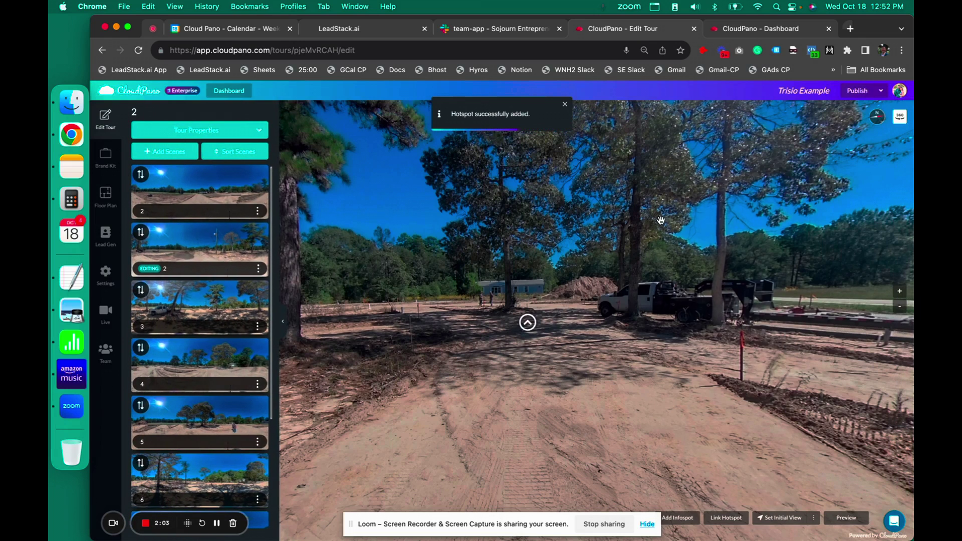
left_click(858, 91)
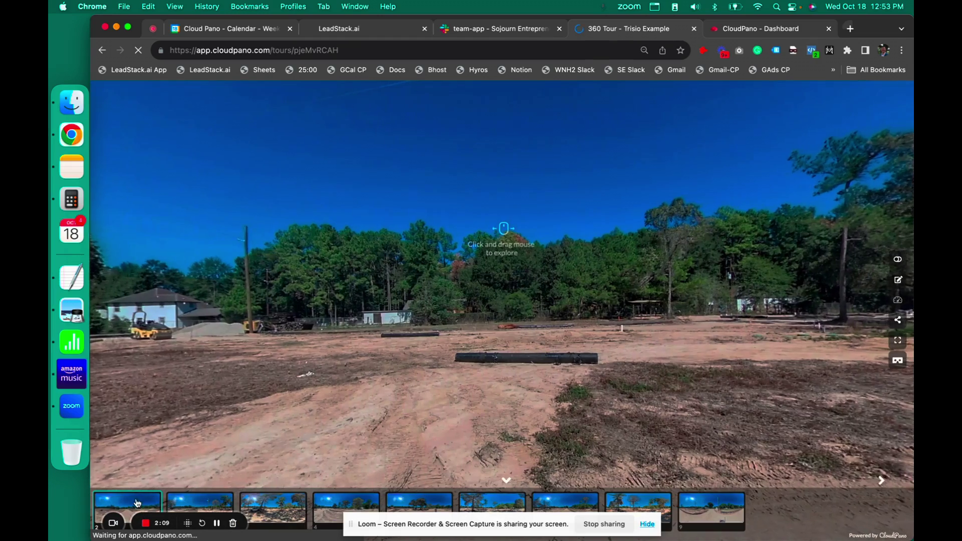
left_click_drag(751, 361, 420, 366)
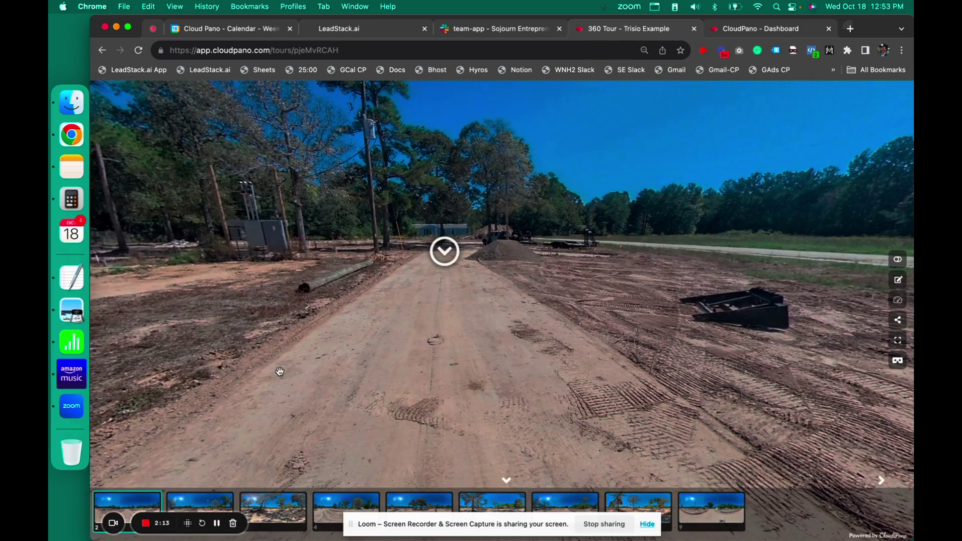
mouse_move(279, 371)
left_mouse_down()
mouse_move(371, 422)
mouse_move(289, 381)
left_mouse_up()
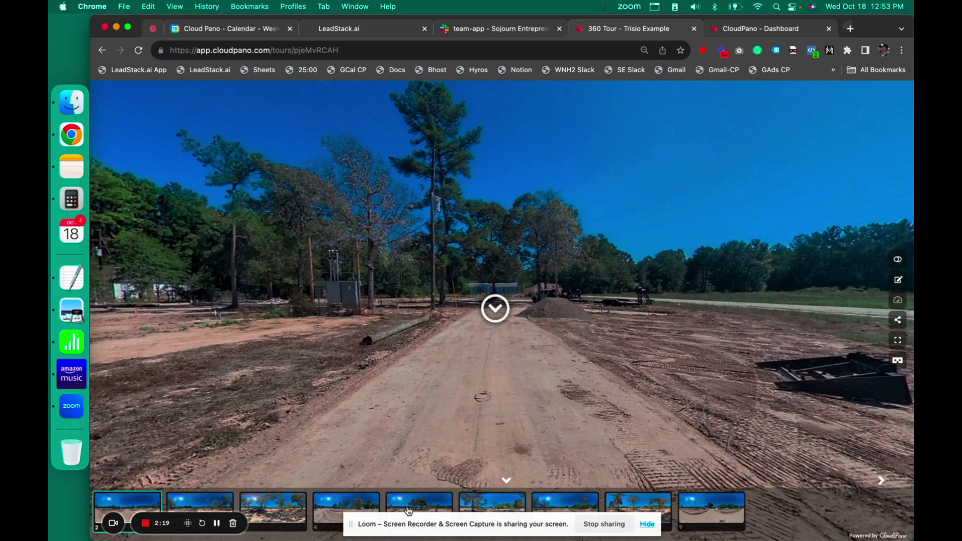
left_click_drag(538, 525, 306, 443)
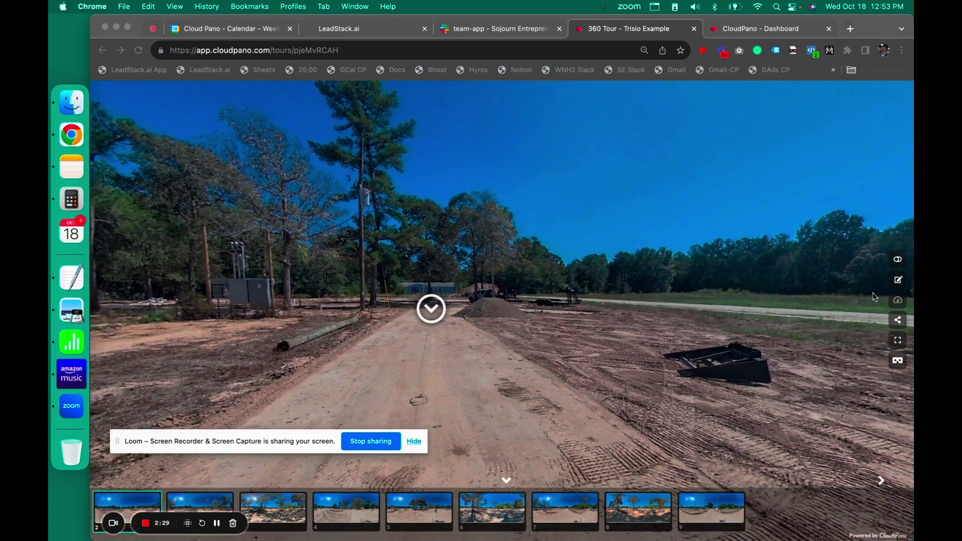
Edit Trisio Example, skip the address prompt, apply the FLOW theme in Brand Kit, and preview.
left_click(885, 281)
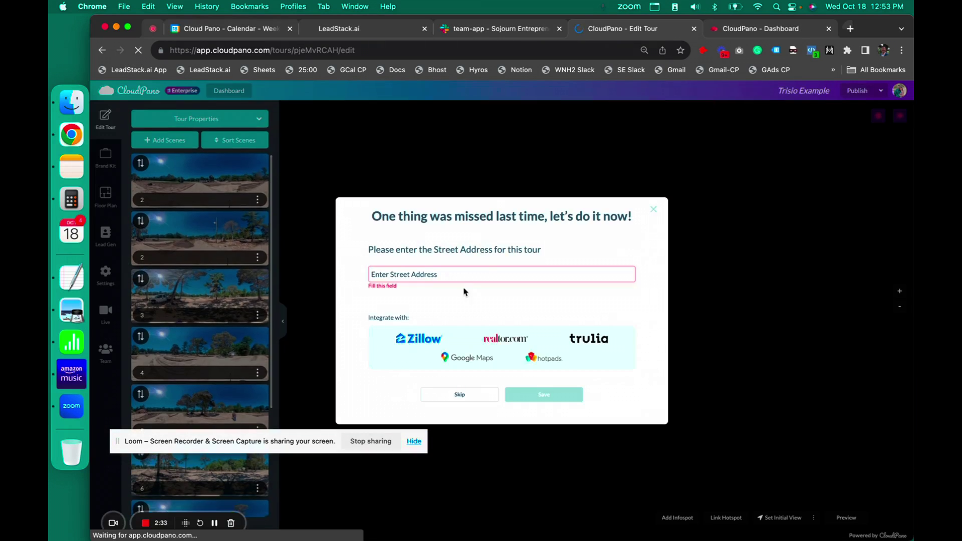
left_click(458, 395)
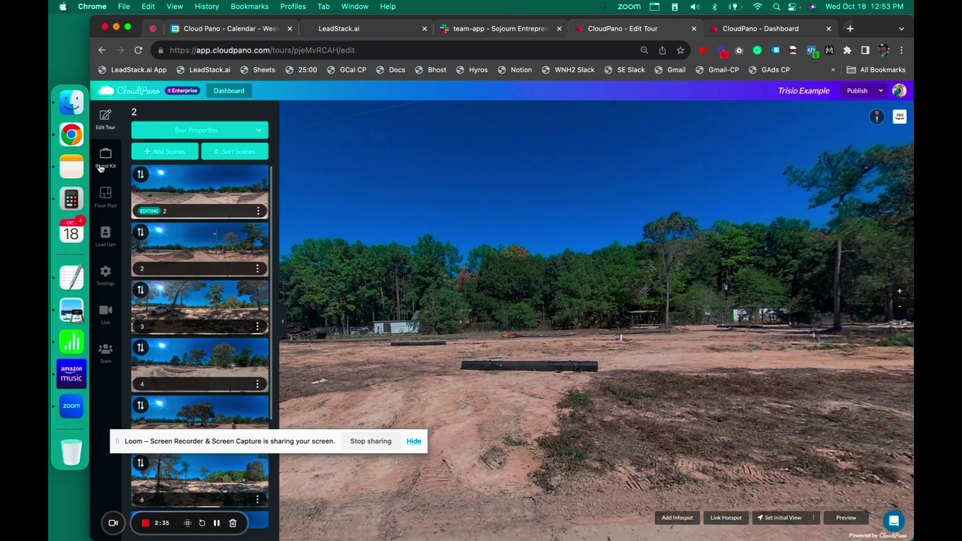
left_click(100, 167)
scroll(249, 312, "down", 5)
left_click_drag(166, 220, 240, 213)
left_click(186, 193)
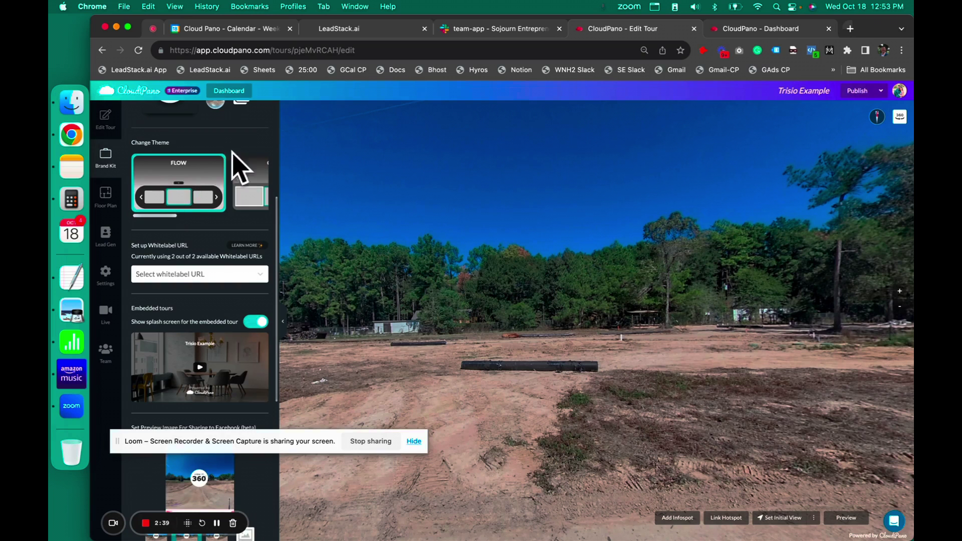
left_click(853, 90)
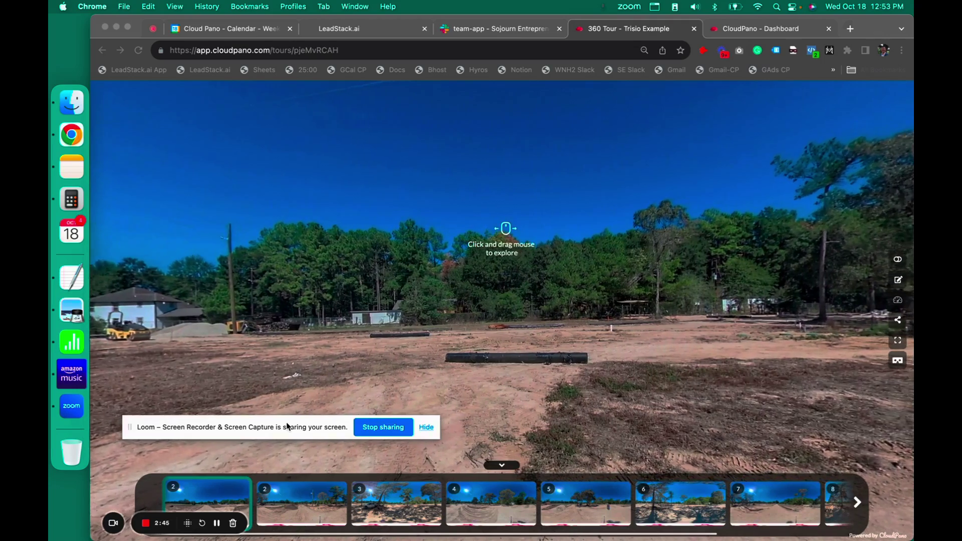
Look around the Flow-themed tour scenes toward the truck and trailer, then return to the editor.
left_click(242, 512)
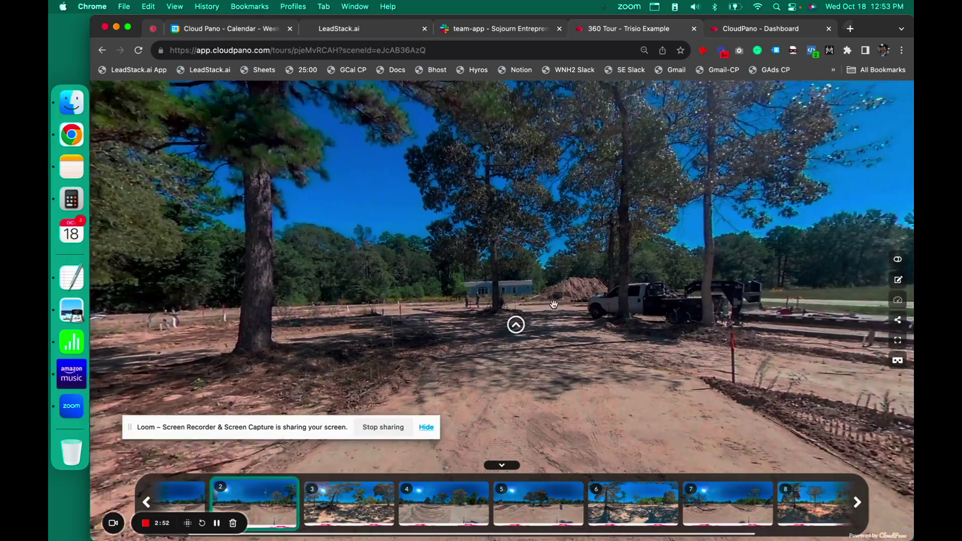
left_click_drag(576, 311, 507, 305)
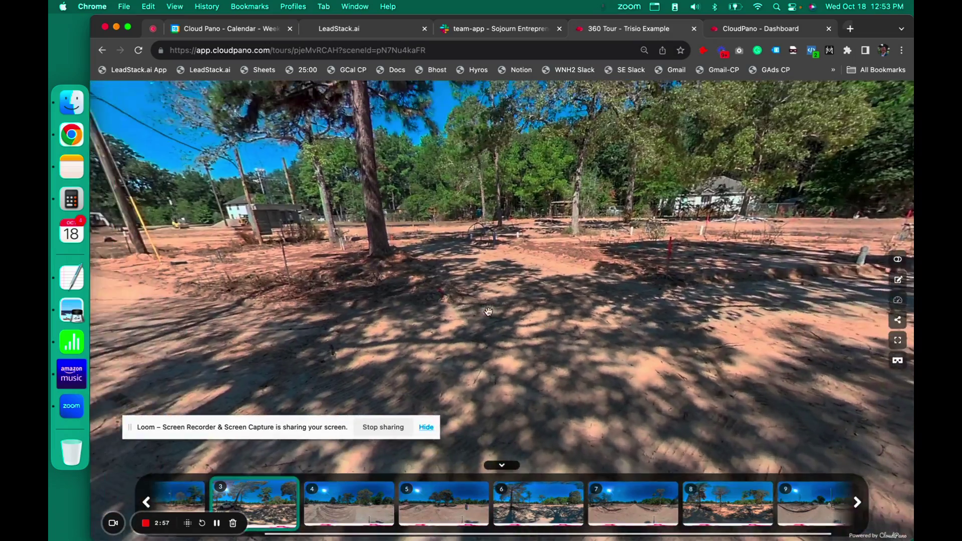
left_click_drag(489, 312, 362, 272)
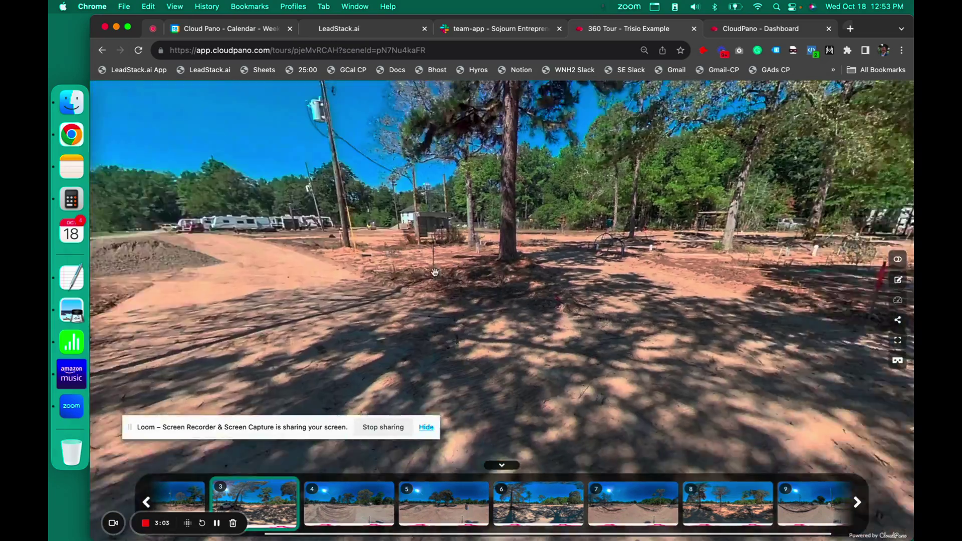
left_click_drag(435, 272, 242, 215)
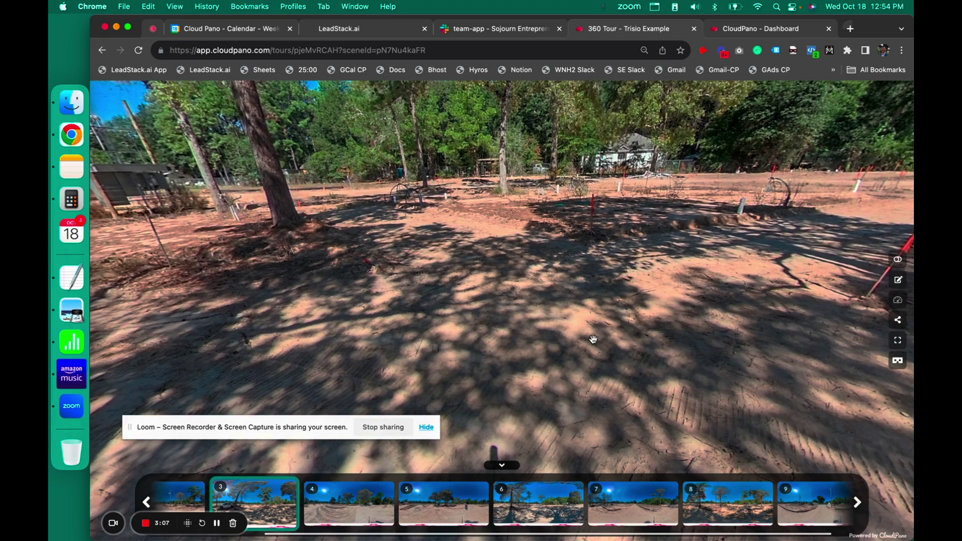
right_click(425, 238)
left_click(407, 235)
left_click_drag(392, 231, 766, 224)
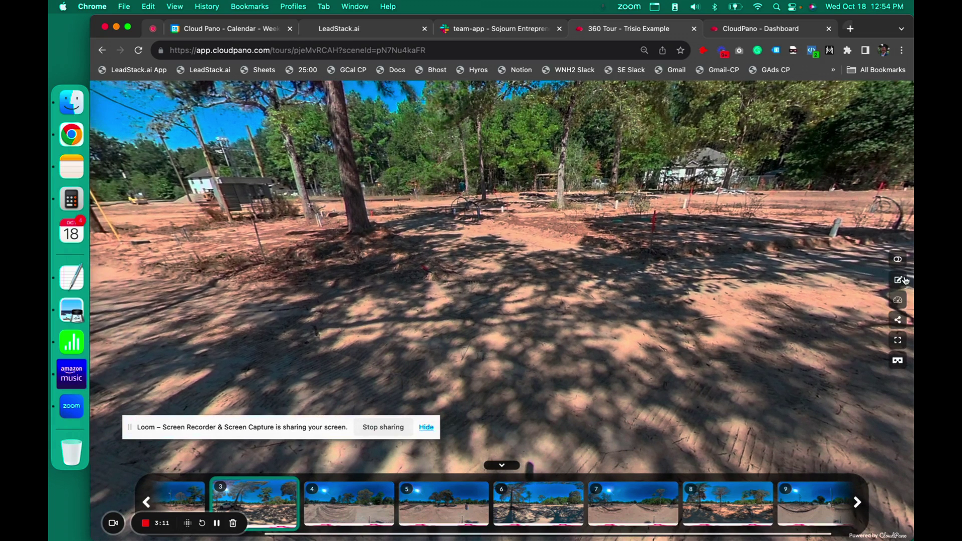
left_click(897, 282)
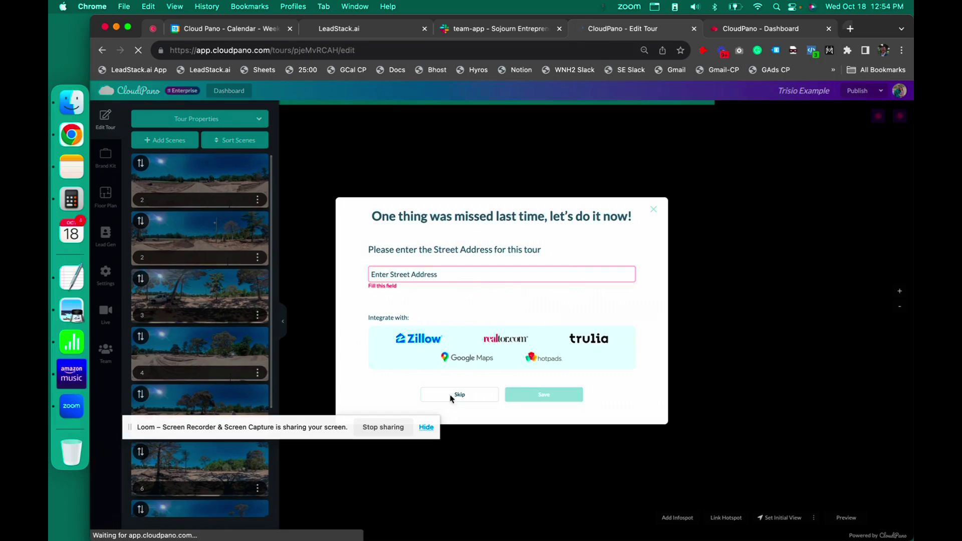
Skip the address prompt and capture a 2D image of scene 3, cancelling the save dialog.
left_click(451, 396)
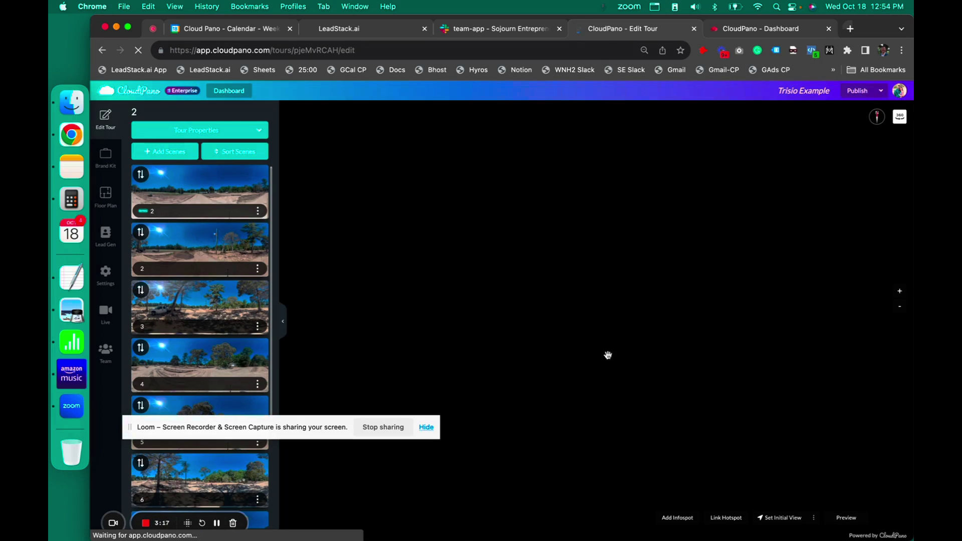
scroll(162, 300, "down", 4)
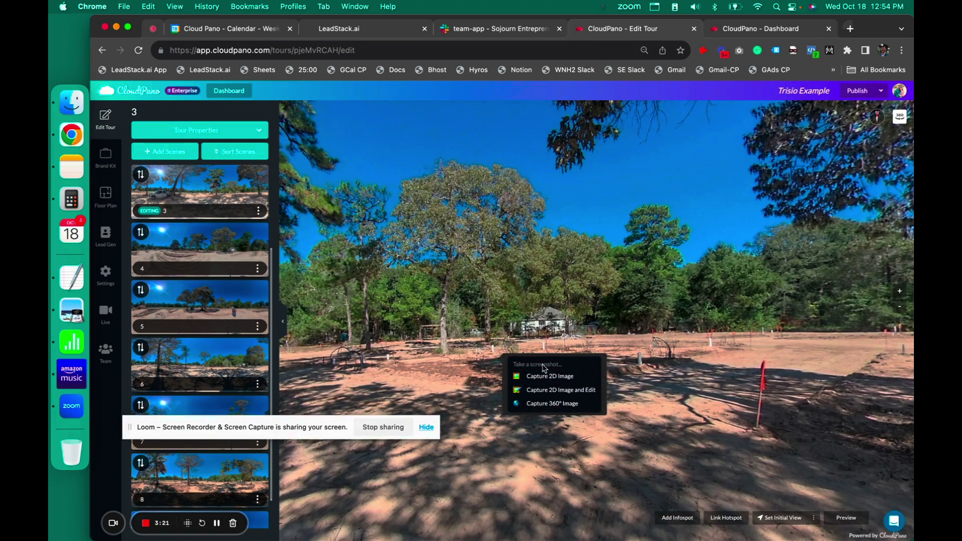
left_click(551, 377)
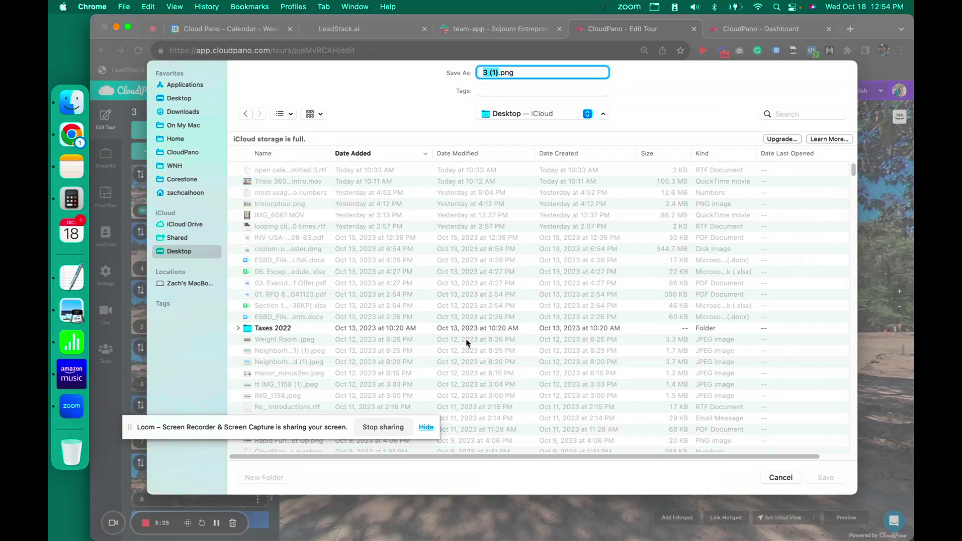
right_click(468, 339)
left_click(787, 478)
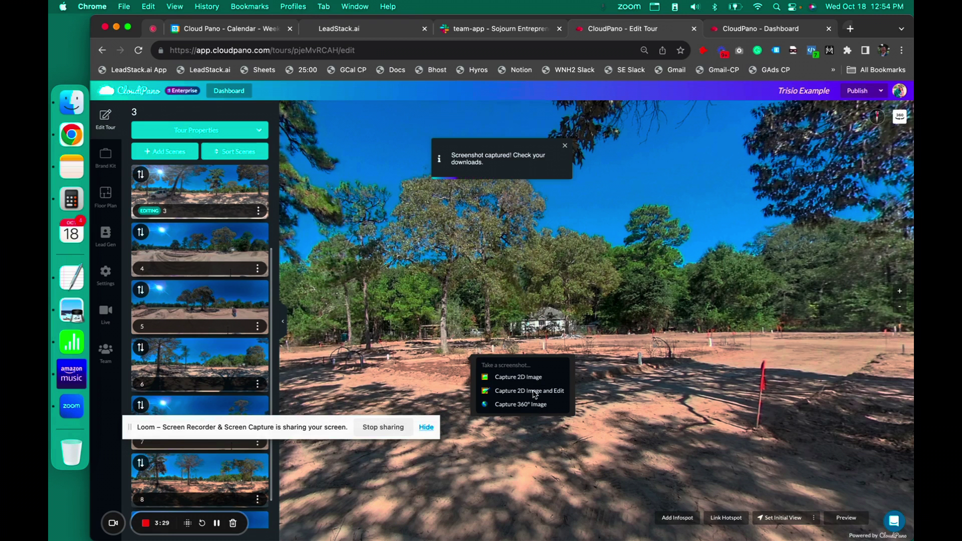
Capture scene 3, draw a blue circle and arrow on the screenshot, and download it.
left_click(537, 390)
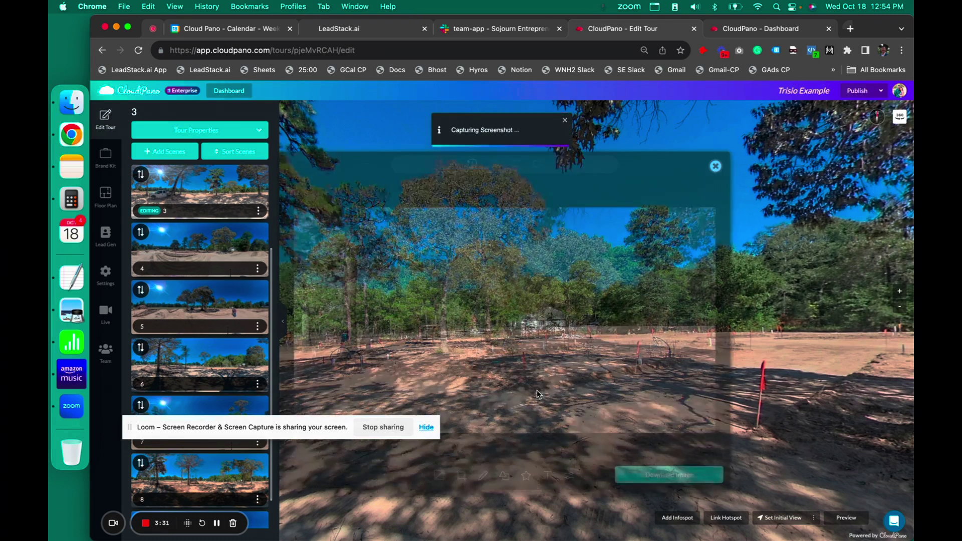
left_click(479, 480)
mouse_move(522, 291)
left_mouse_down()
mouse_move(516, 354)
mouse_move(522, 294)
left_mouse_up()
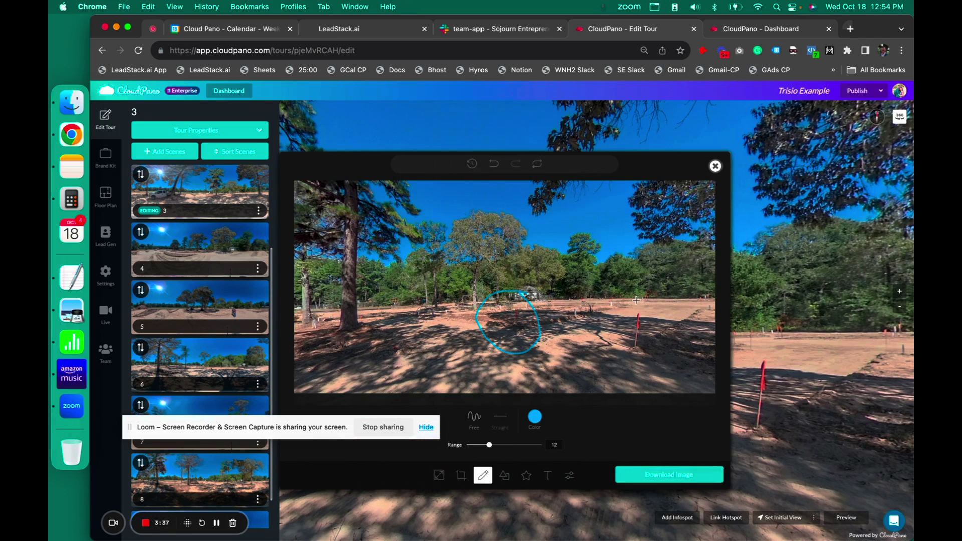
left_click_drag(607, 290, 587, 304)
left_click(683, 477)
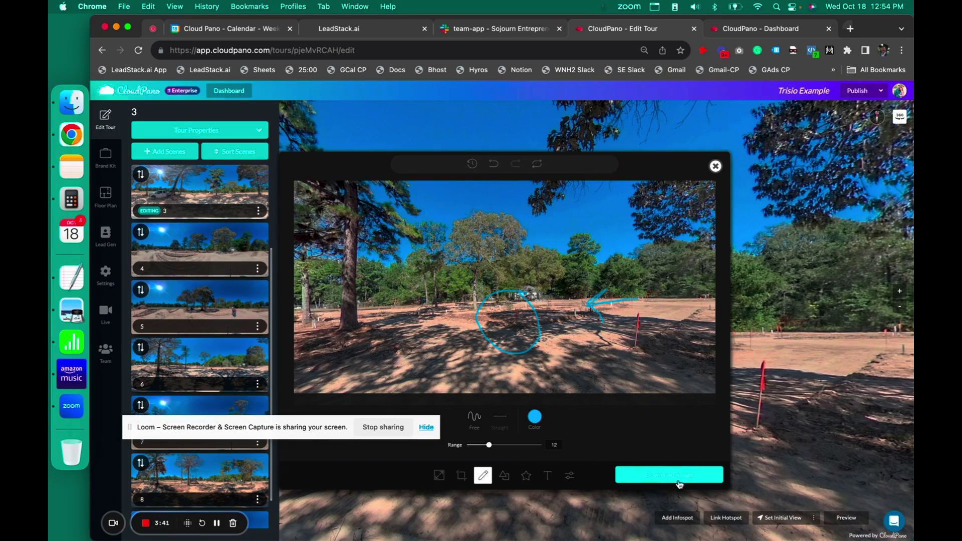
Add the text 'das', exit the image editor without saving, and turn toward the shaded lot.
left_click(548, 476)
type("das")
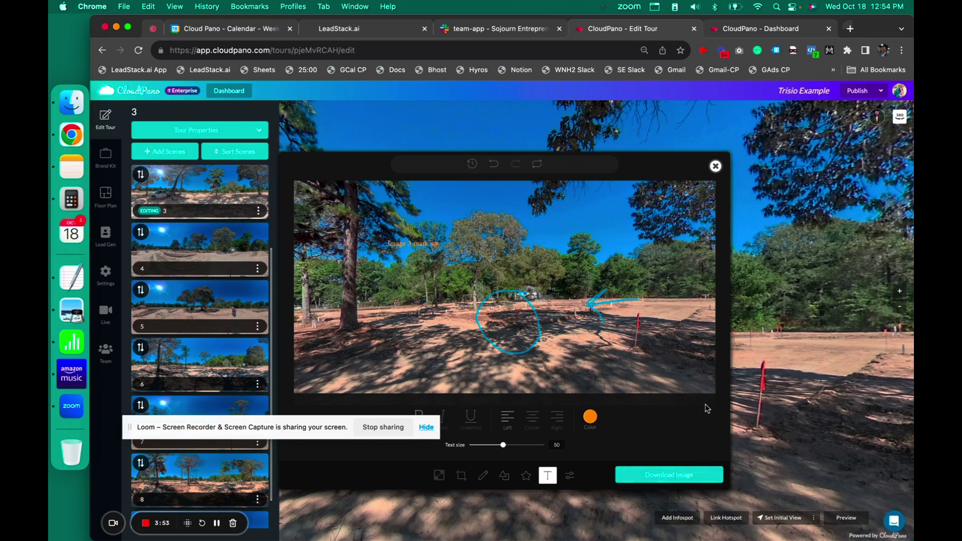
left_click(715, 167)
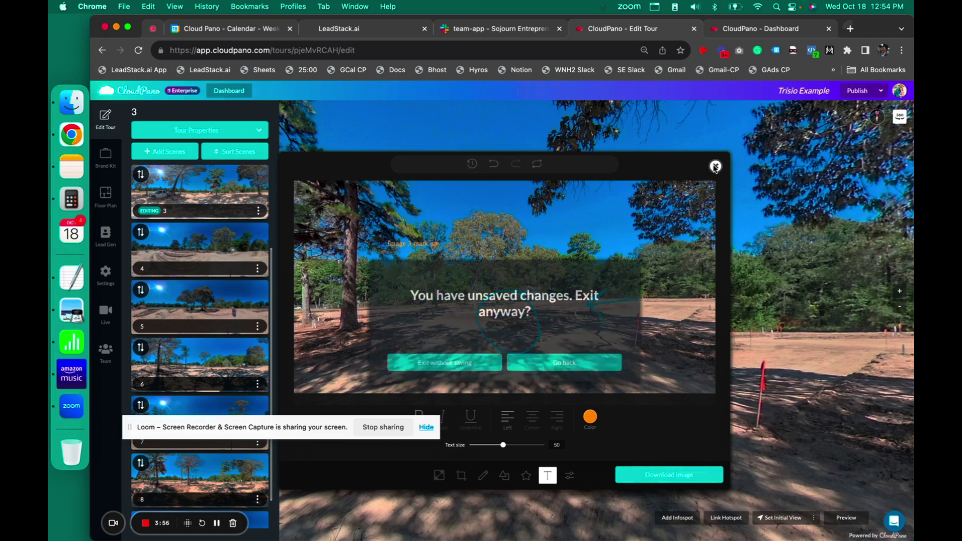
left_click(479, 365)
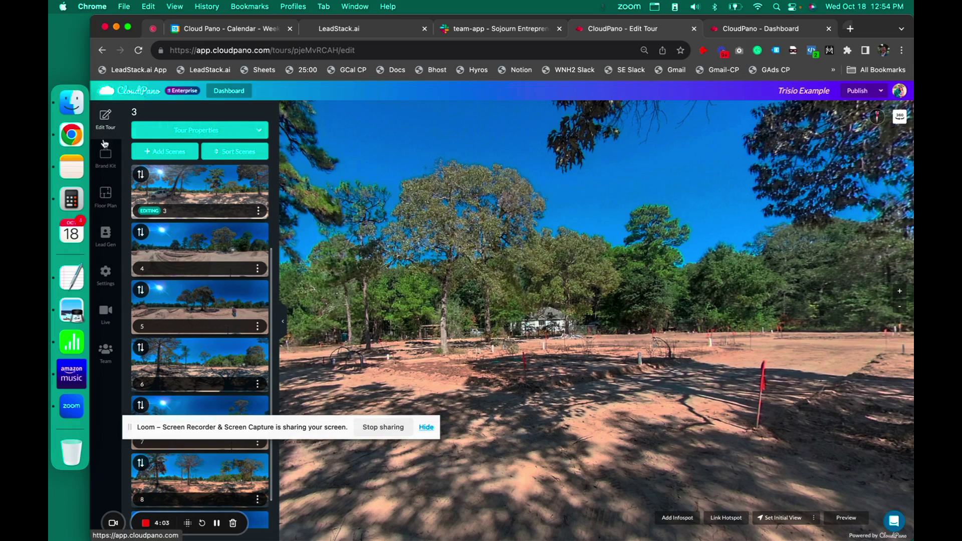
left_click_drag(350, 424, 281, 476)
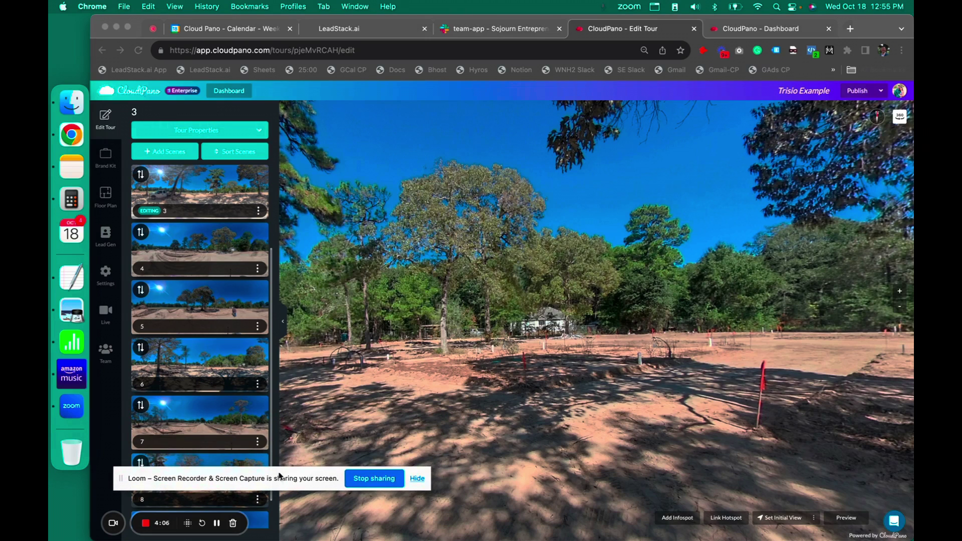
left_click(414, 357)
left_click_drag(415, 357, 882, 60)
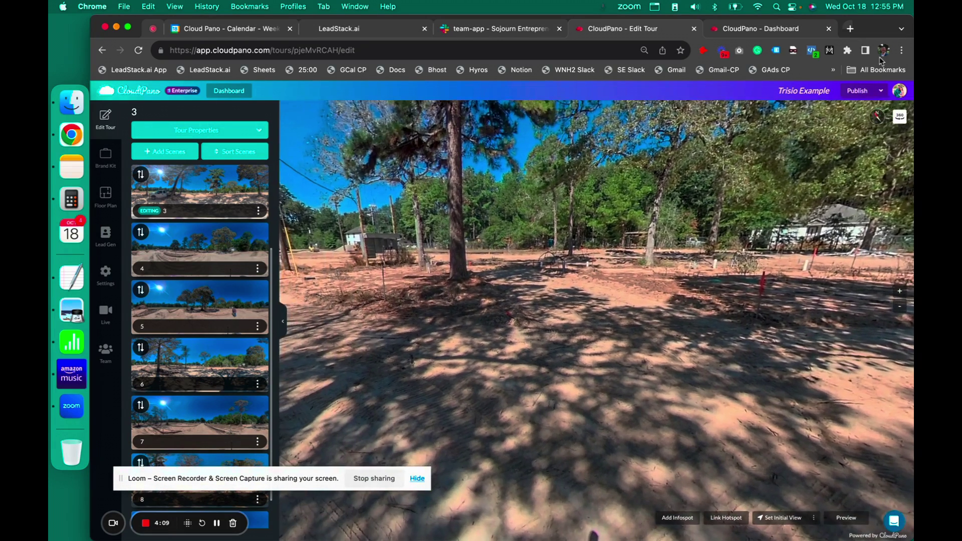
Preview the tour into scene 6 toward the road and house, then go to the CloudPano homepage.
left_click(852, 91)
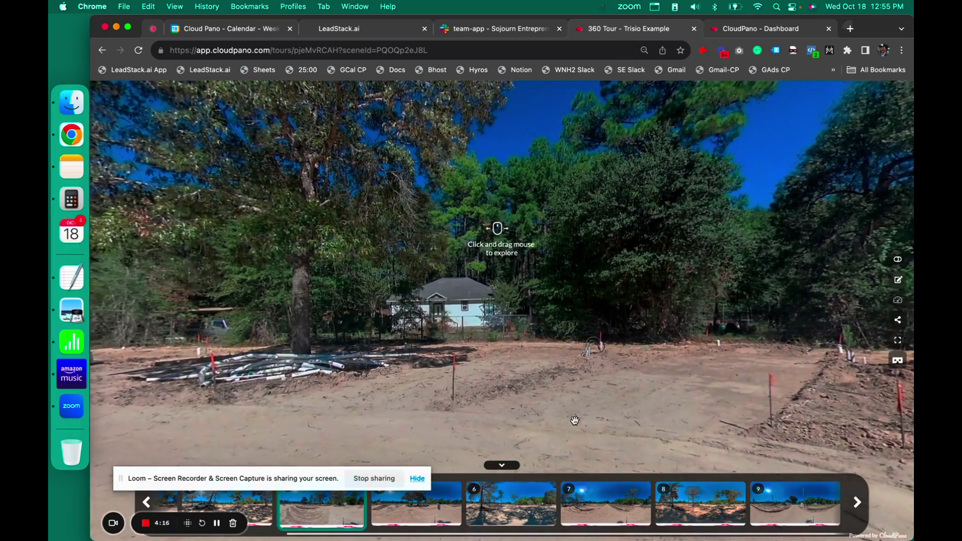
left_click_drag(574, 421, 613, 266)
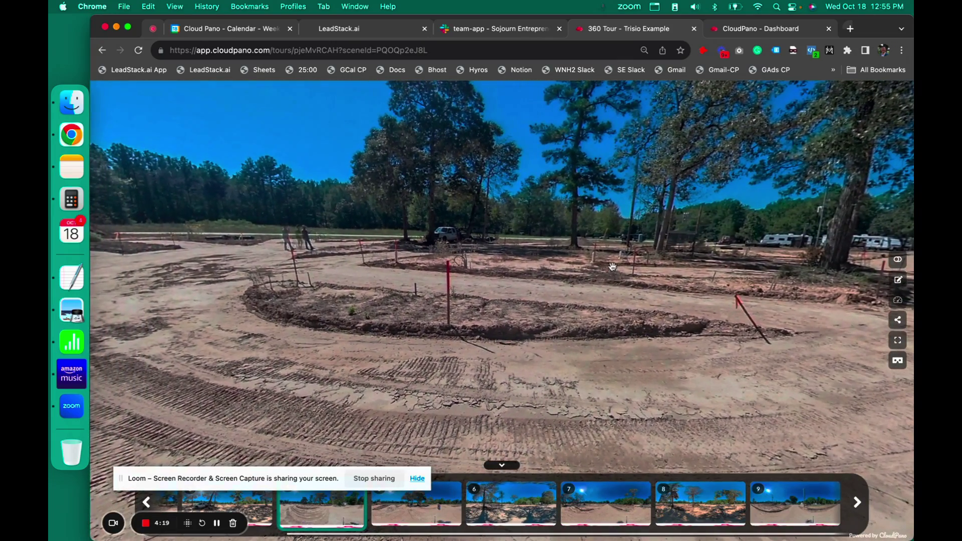
left_click(521, 505)
left_click_drag(451, 351, 576, 329)
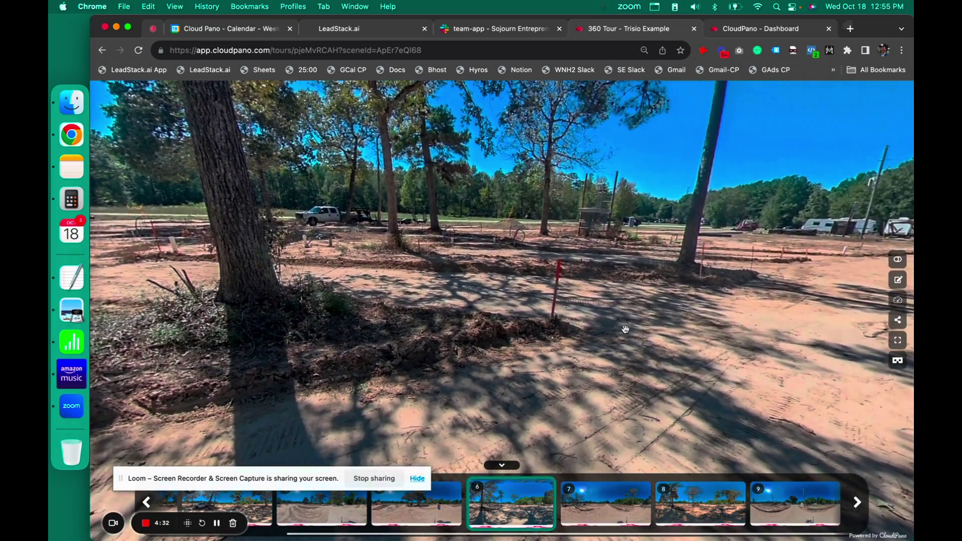
left_click_drag(625, 330, 456, 290)
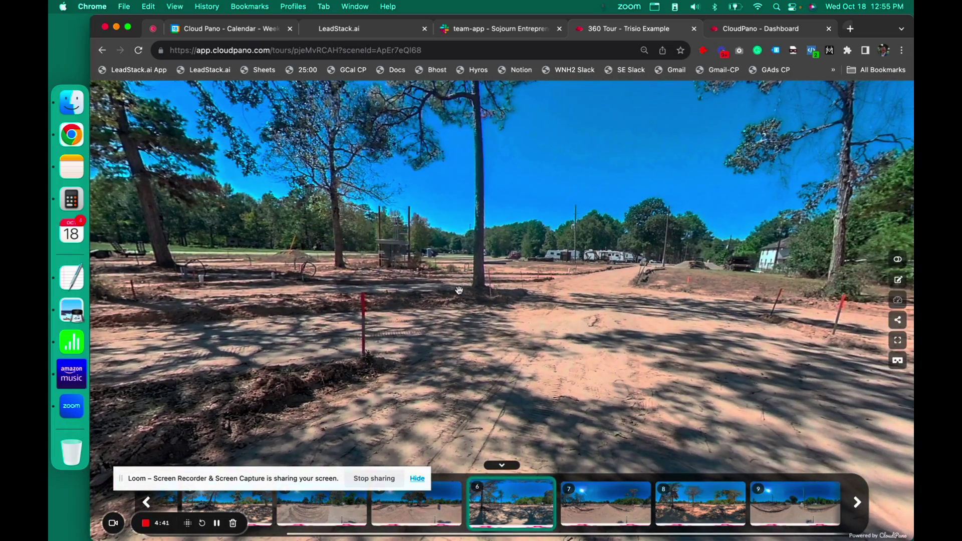
left_click_drag(459, 291, 436, 272)
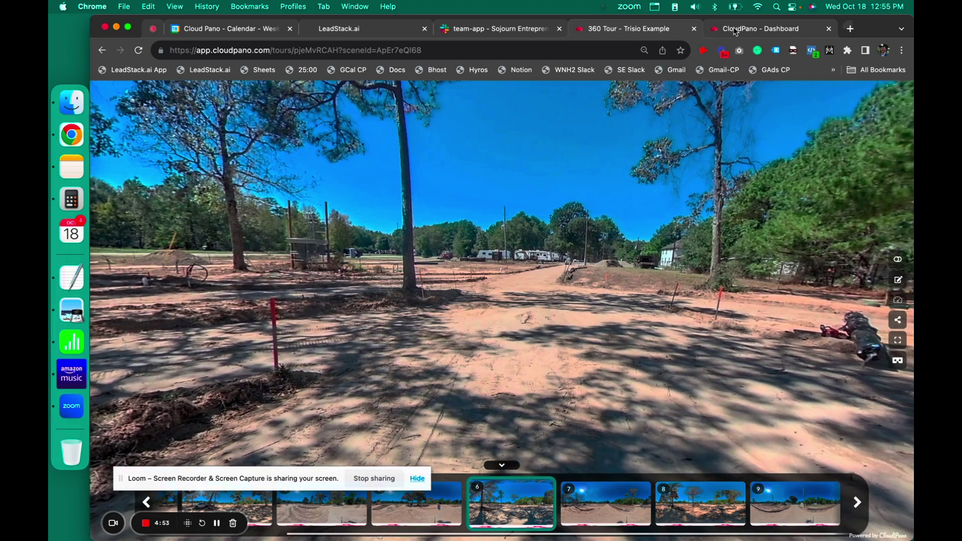
left_click(735, 32)
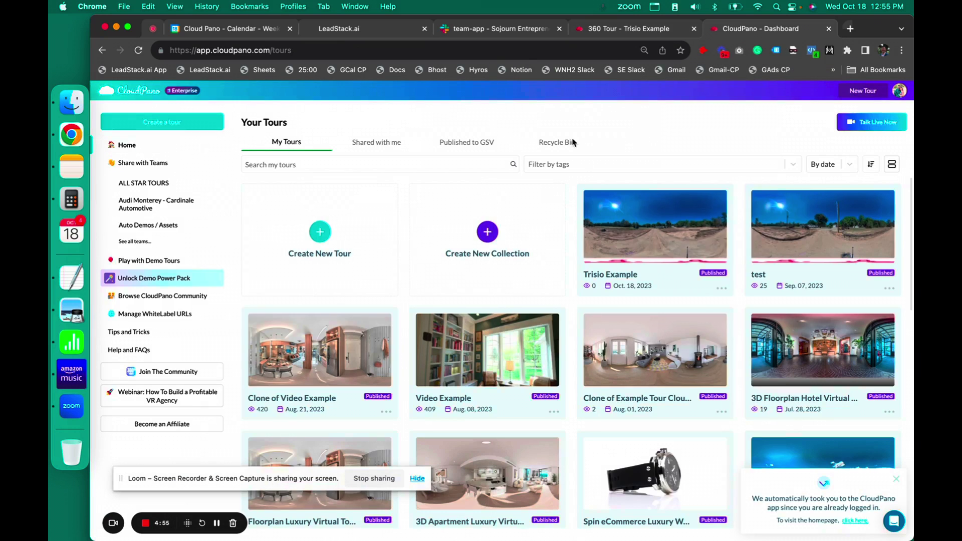
left_click(852, 524)
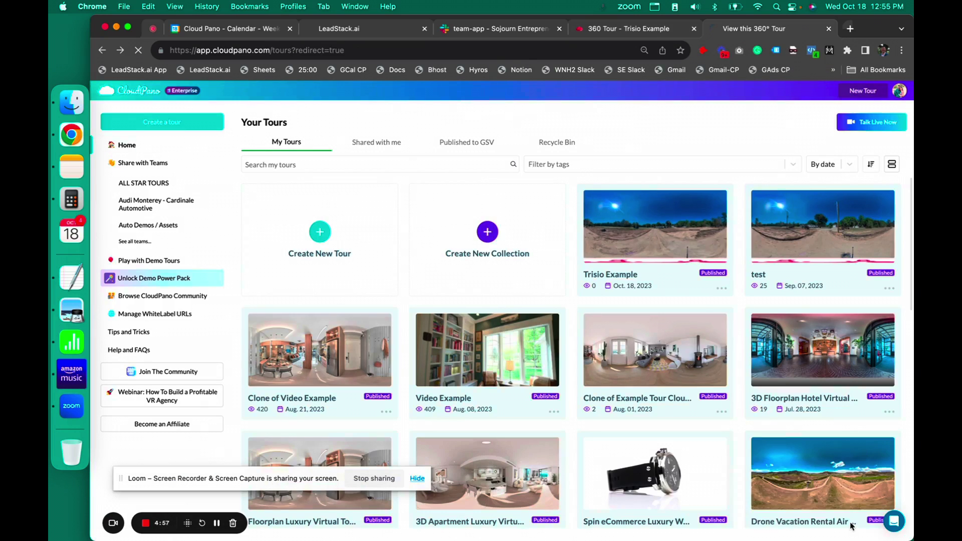